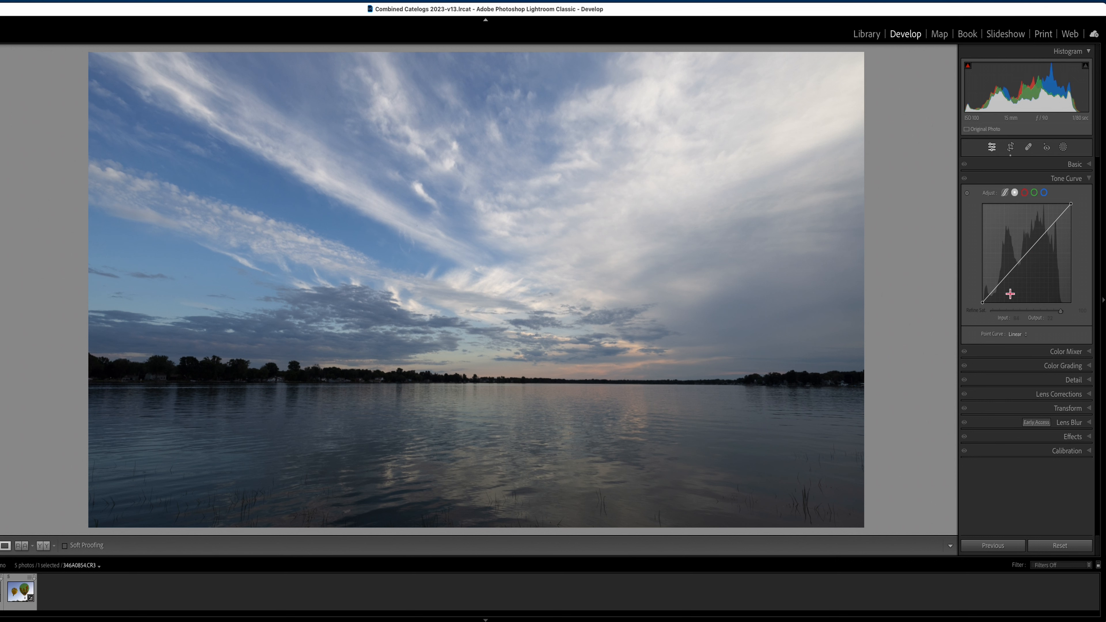
Build an S-curve on the lake photo's point curve by lowering a shadow point and raising a highlight point.
left_click(1004, 278)
left_click_drag(1004, 281, 1007, 290)
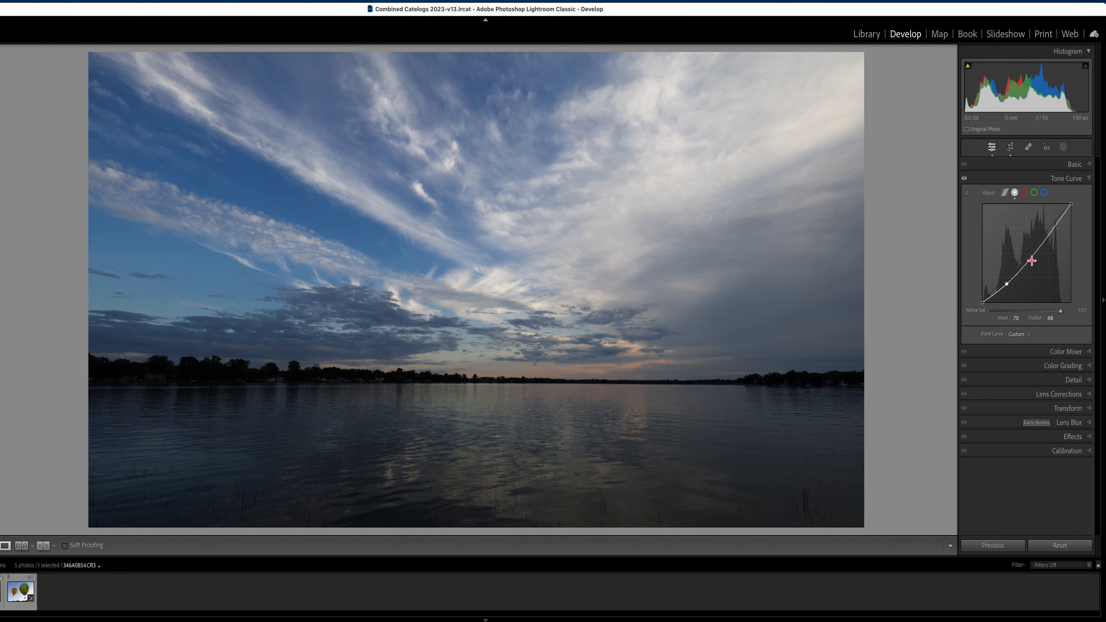
left_click_drag(1048, 233, 1046, 230)
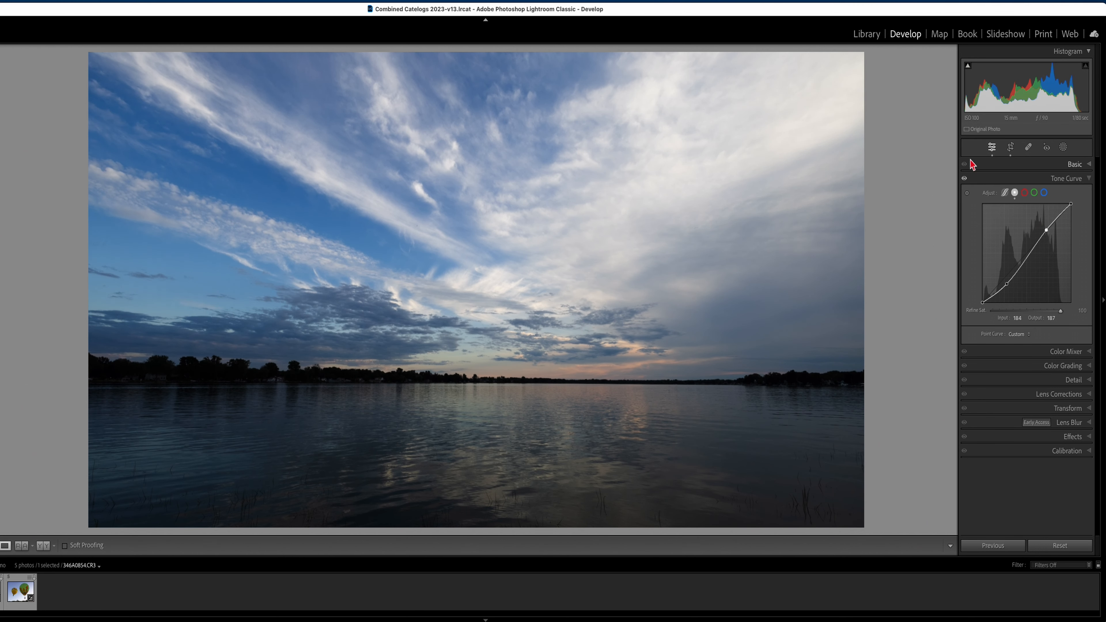
Toggle the Tone Curve adjustment off and on to compare the lake photo before and after.
left_click(965, 179)
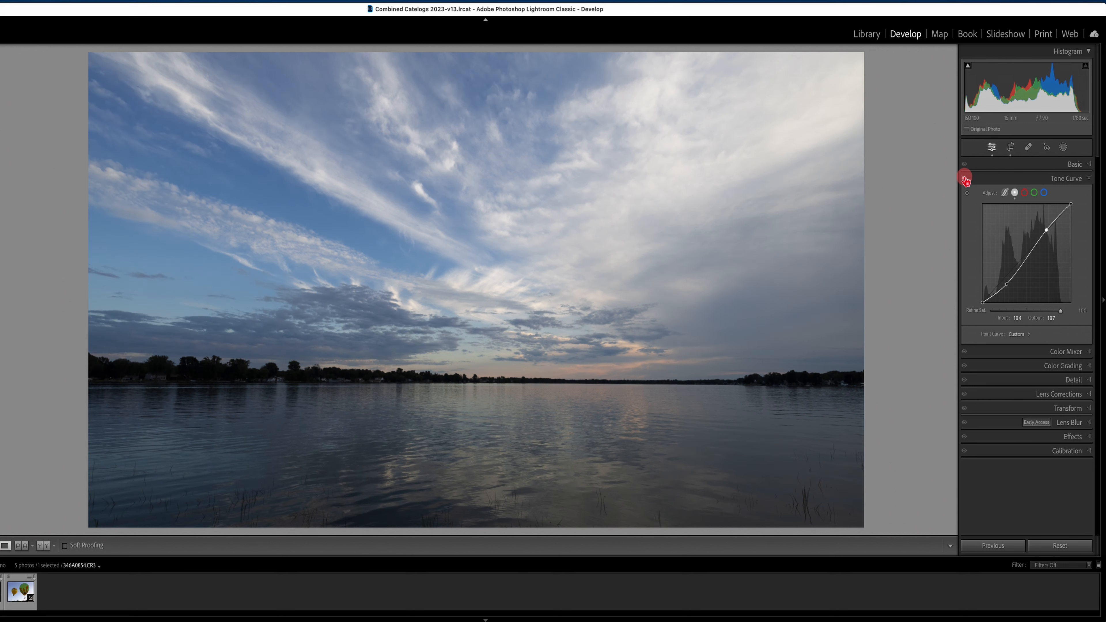
left_click(965, 179)
left_click(964, 179)
left_click(964, 179)
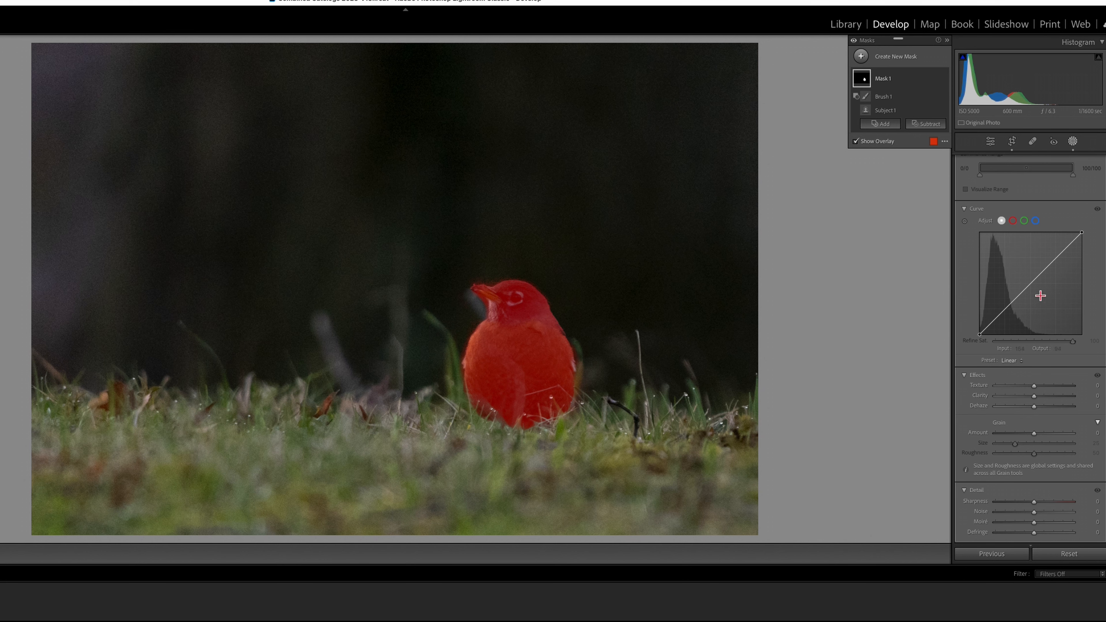
Shape the robin mask's curve with highlight, shadow and raised midtone points to brighten the masked area.
left_click_drag(1030, 284, 1058, 259)
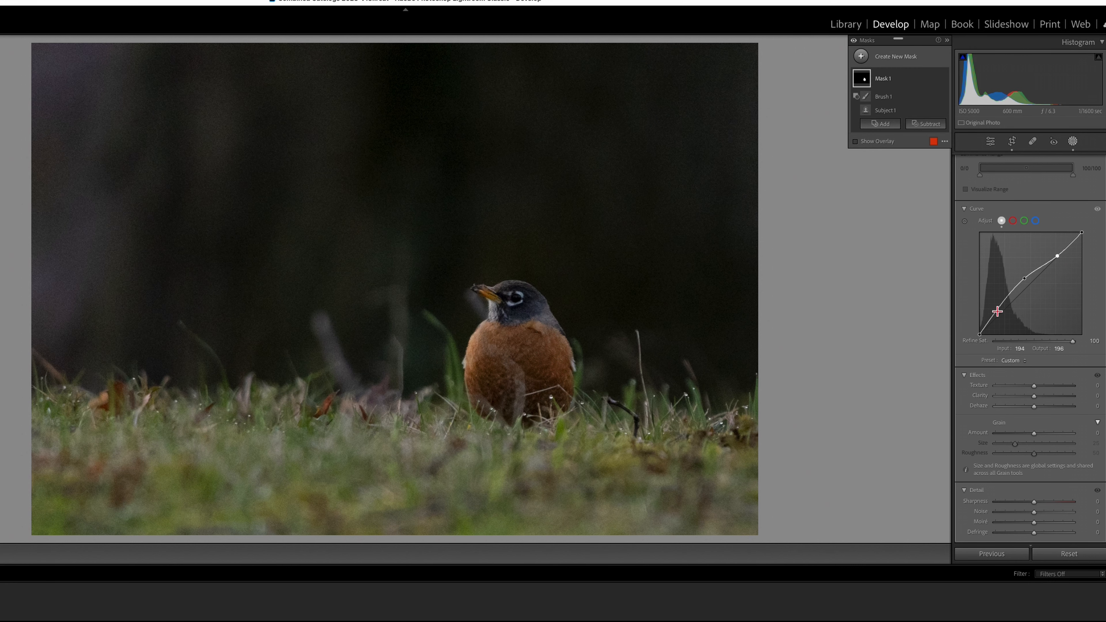
left_click_drag(998, 312, 998, 315)
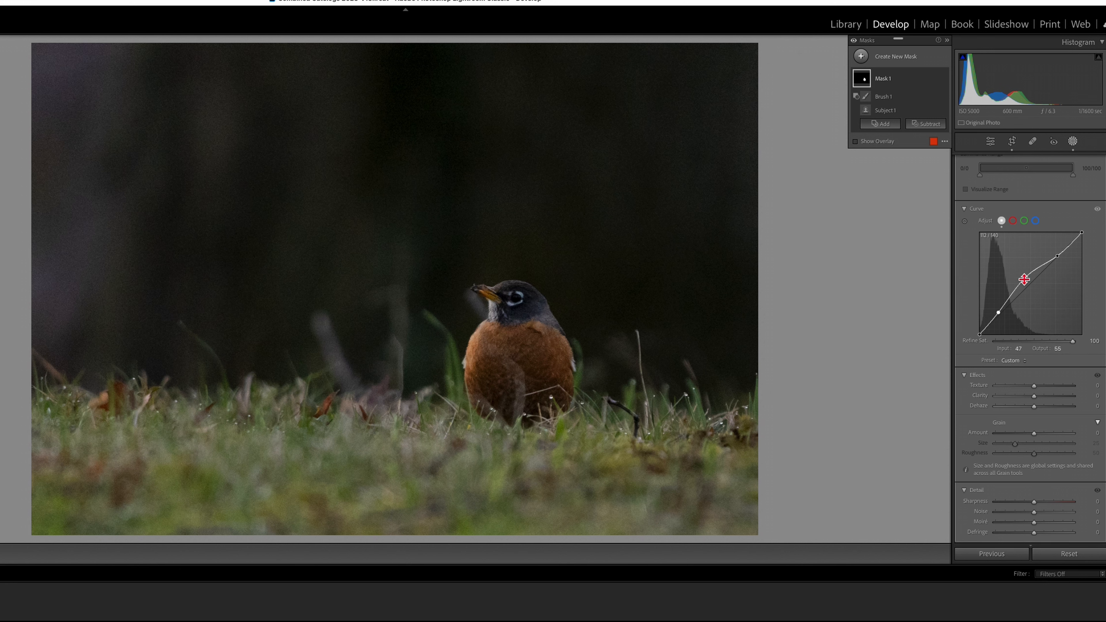
left_click_drag(1023, 279, 1022, 278)
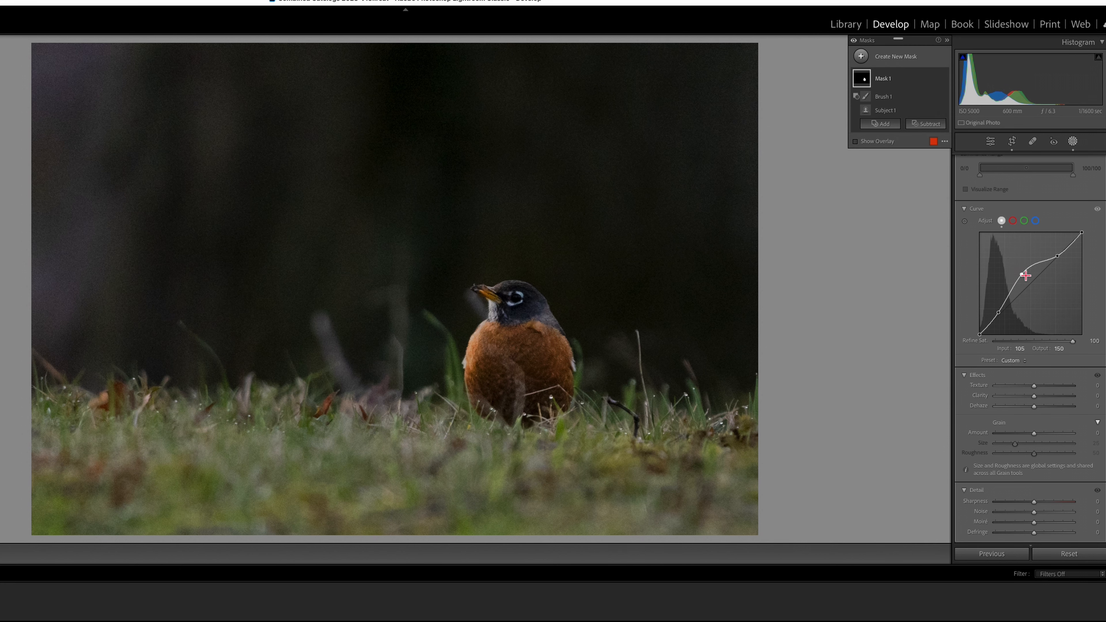
Toggle the mask's curve adjustment off and on to compare the robin photo.
left_click(1096, 210)
left_click(1097, 210)
left_click(1096, 209)
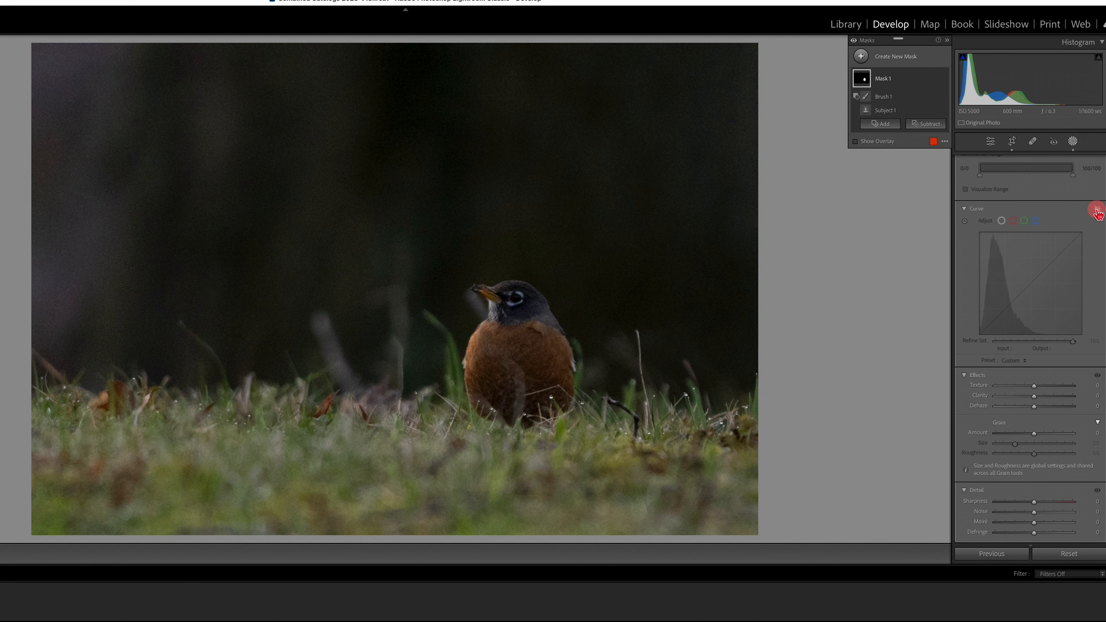
left_click(1096, 209)
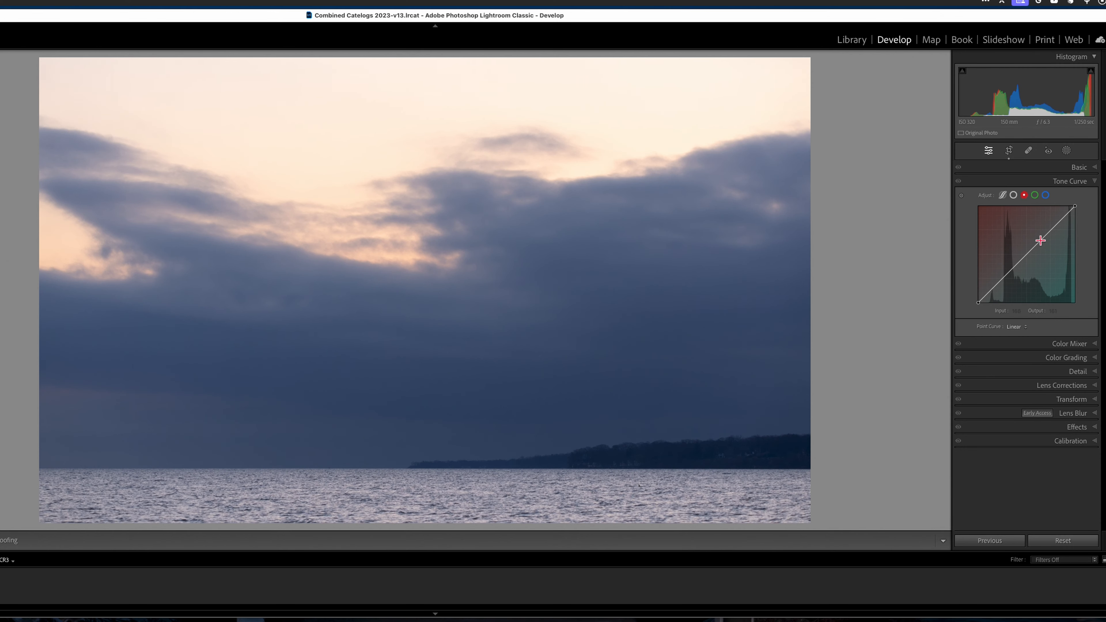
On the seascape's red channel curve, raise an upper-tone point and pull a shadow point down.
left_click_drag(1039, 240, 1039, 237)
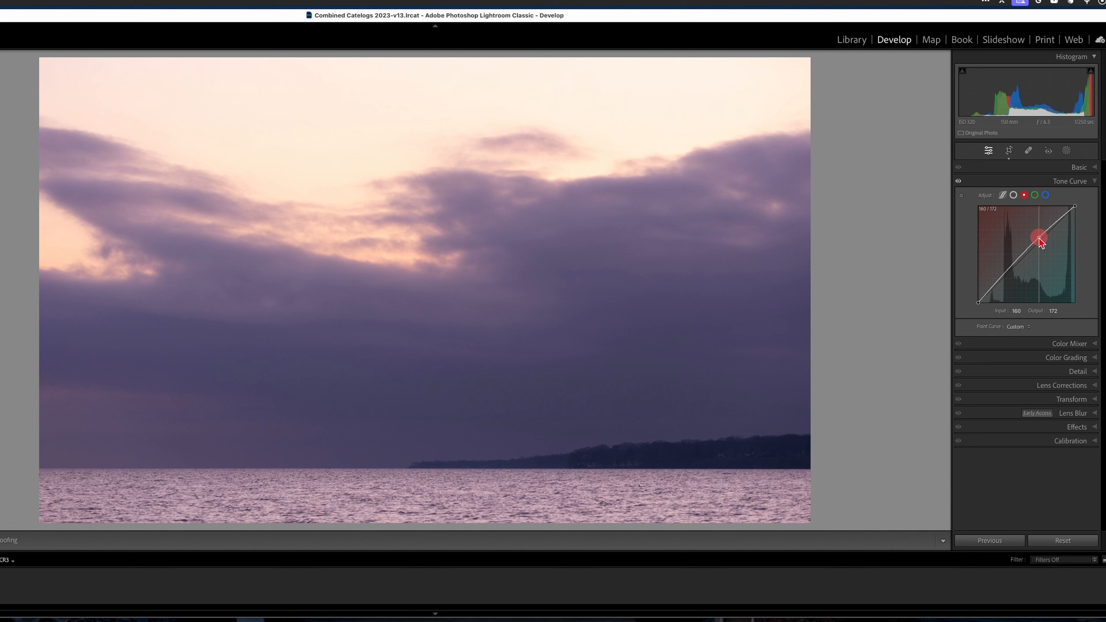
left_click_drag(1003, 279, 1005, 281)
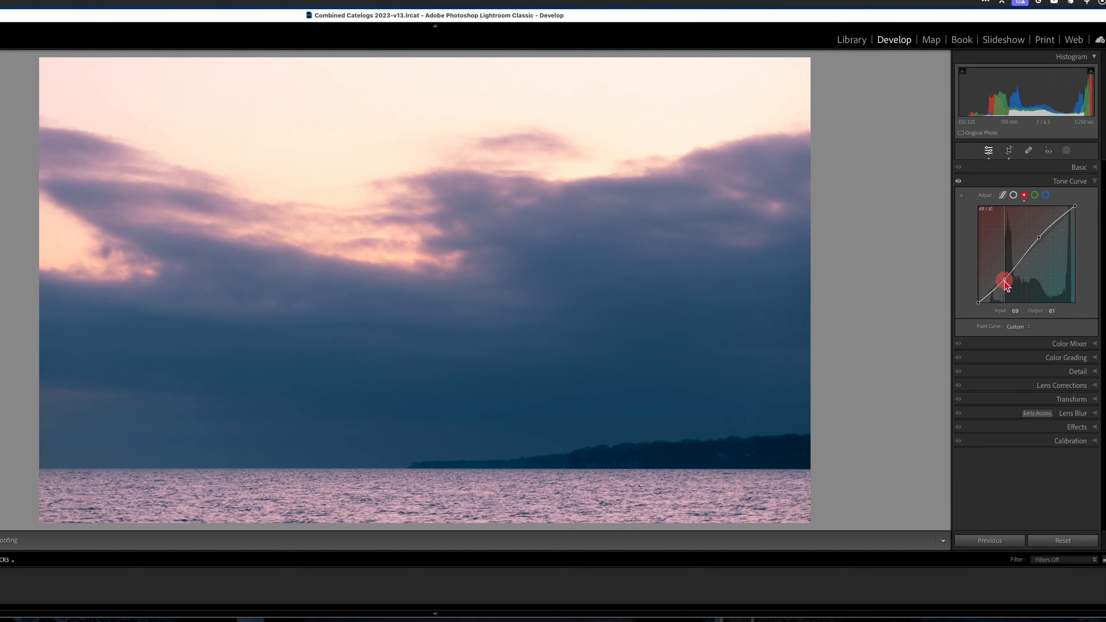
Switch to the green channel and raise a point in its upper tones slightly.
left_click(1035, 195)
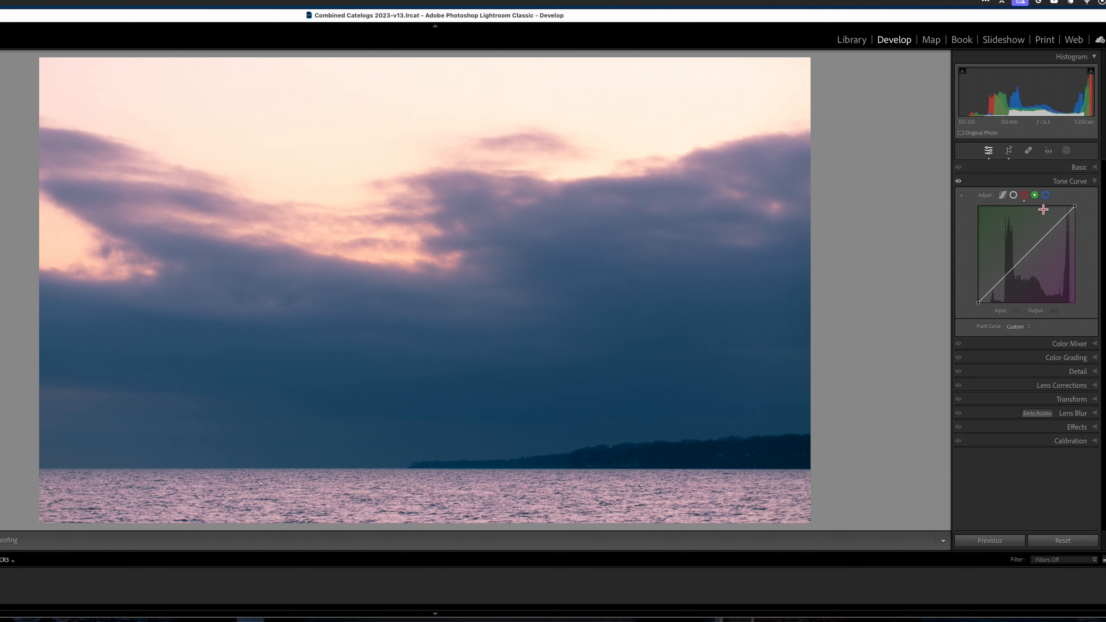
left_click(1048, 233)
left_click_drag(1050, 238, 1052, 232)
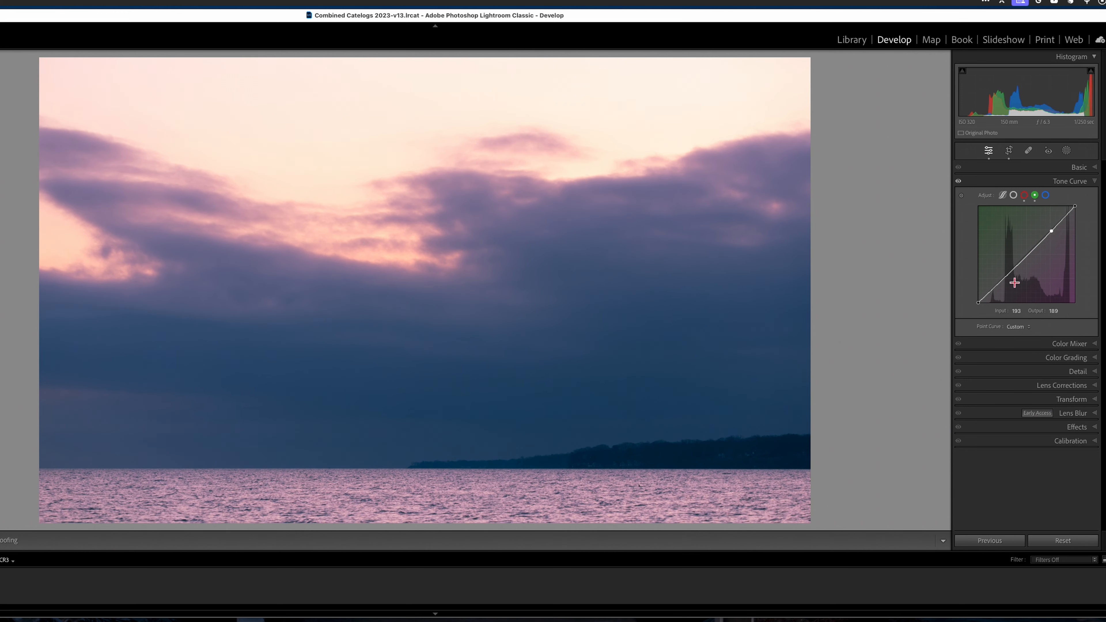
Switch to the blue channel and lift a point in its shadows slightly.
left_click(1046, 196)
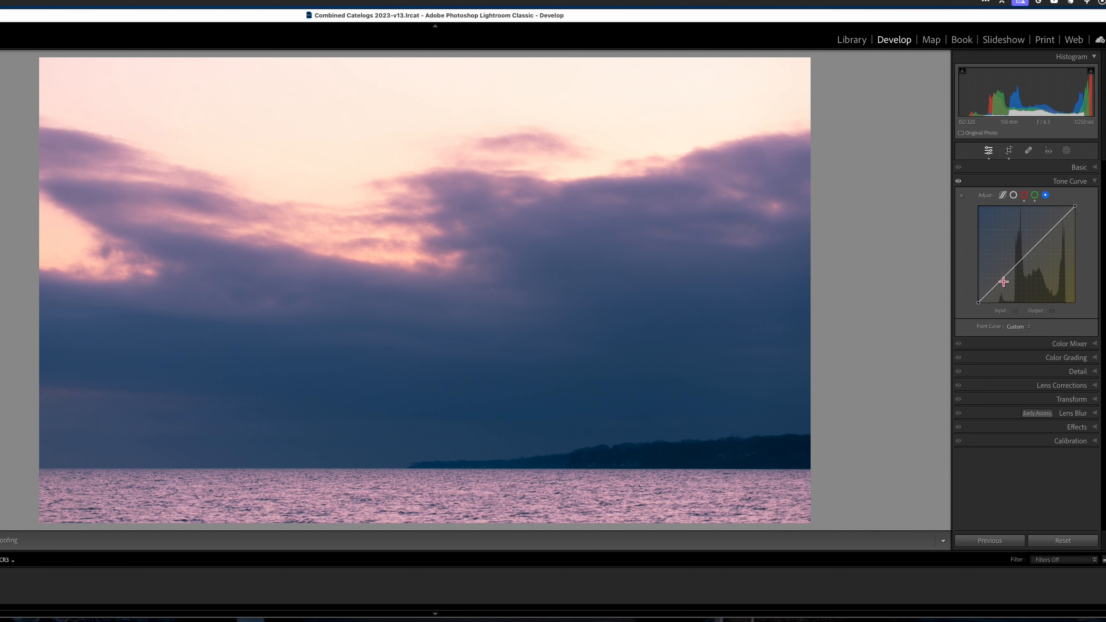
left_click_drag(1002, 281, 998, 280)
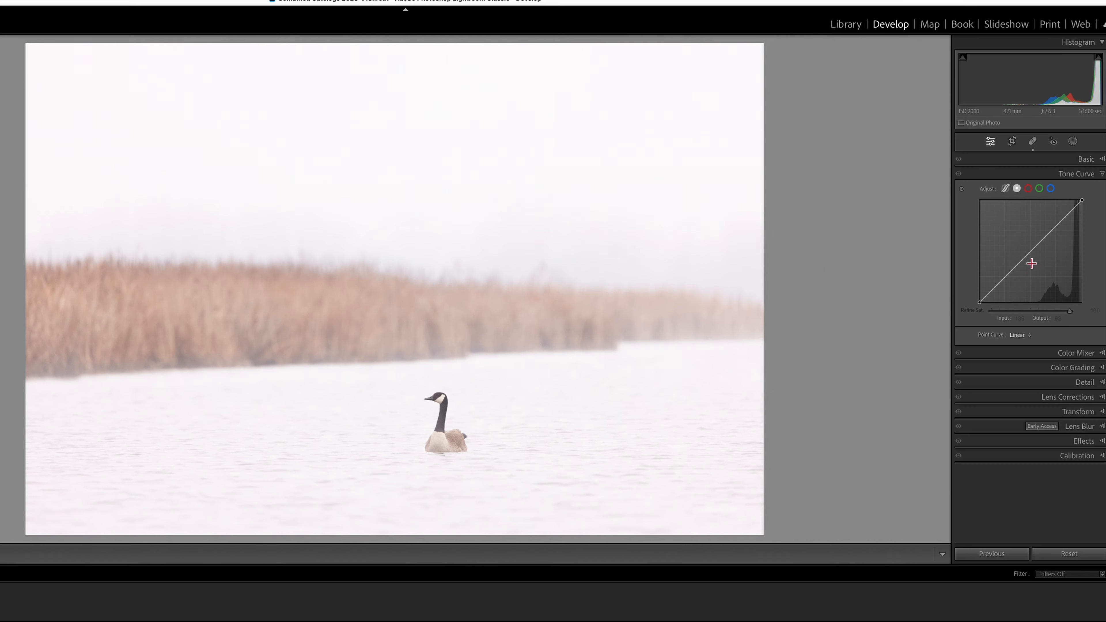
Pull the goose photo's midtones down on the point curve, then toggle the curve off and on to compare.
left_click_drag(1027, 252, 1042, 270)
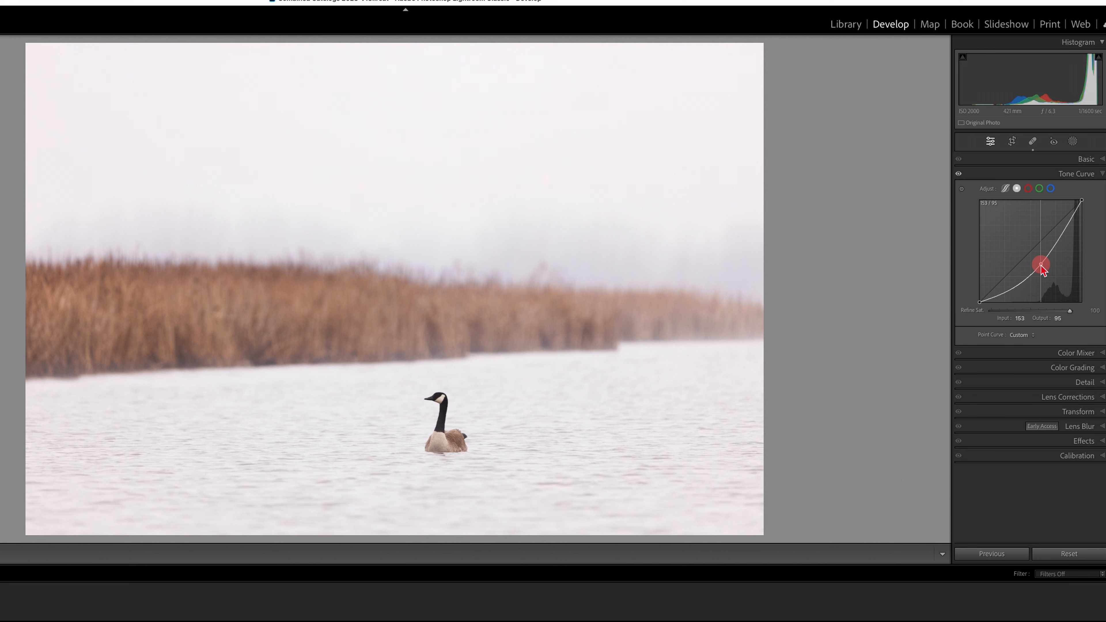
left_click(959, 175)
left_click(959, 175)
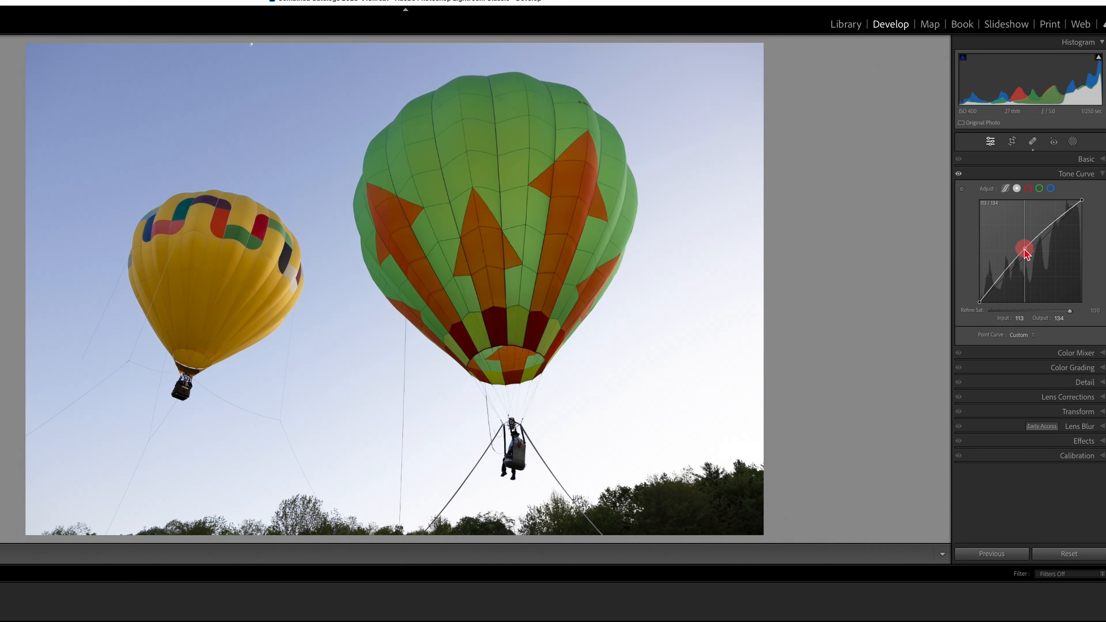
Build an S-curve in the balloon photo's red channel, lowering the shadows and lifting the midtones.
left_click_drag(1022, 258, 1002, 286)
left_click(1027, 188)
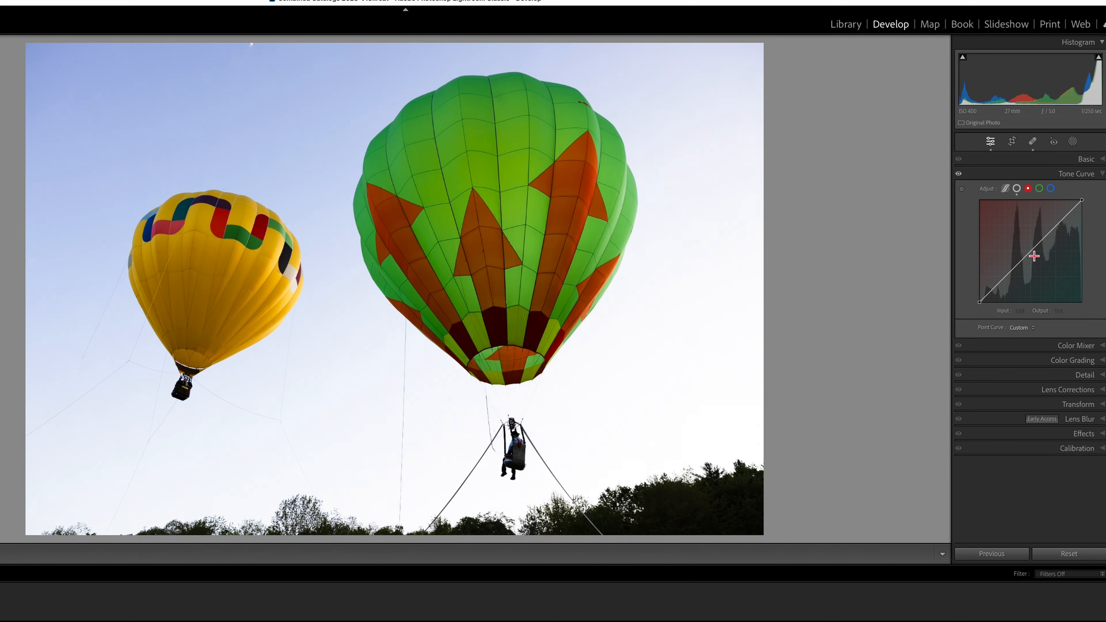
left_click_drag(1031, 253, 1006, 284)
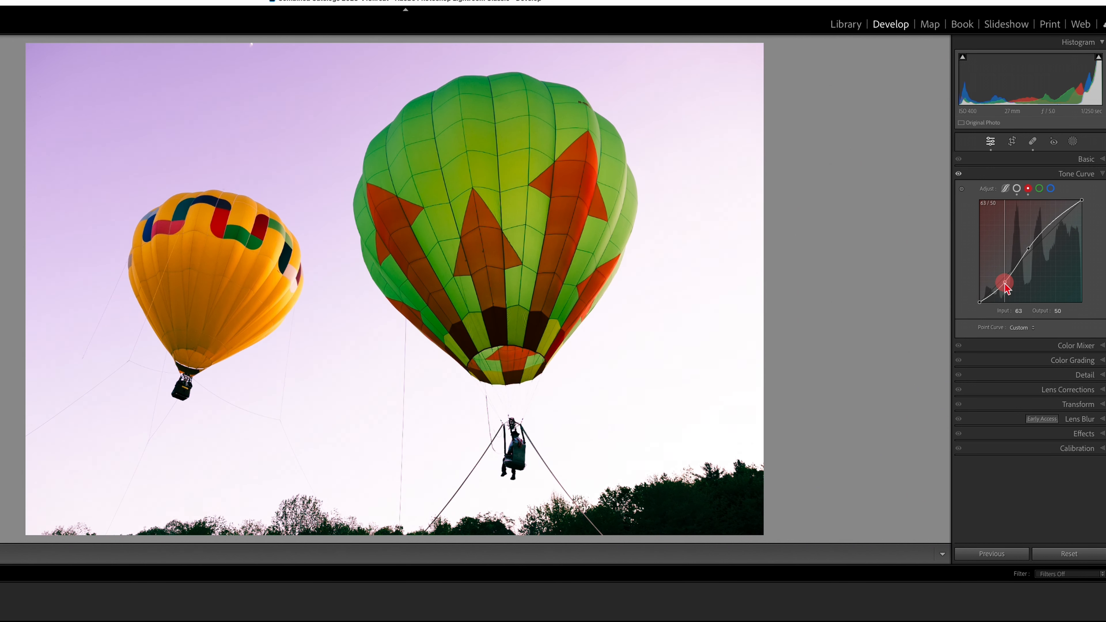
Switch to the green channel and add midtone and shadow points, easing the shadows down slightly.
left_click(1039, 188)
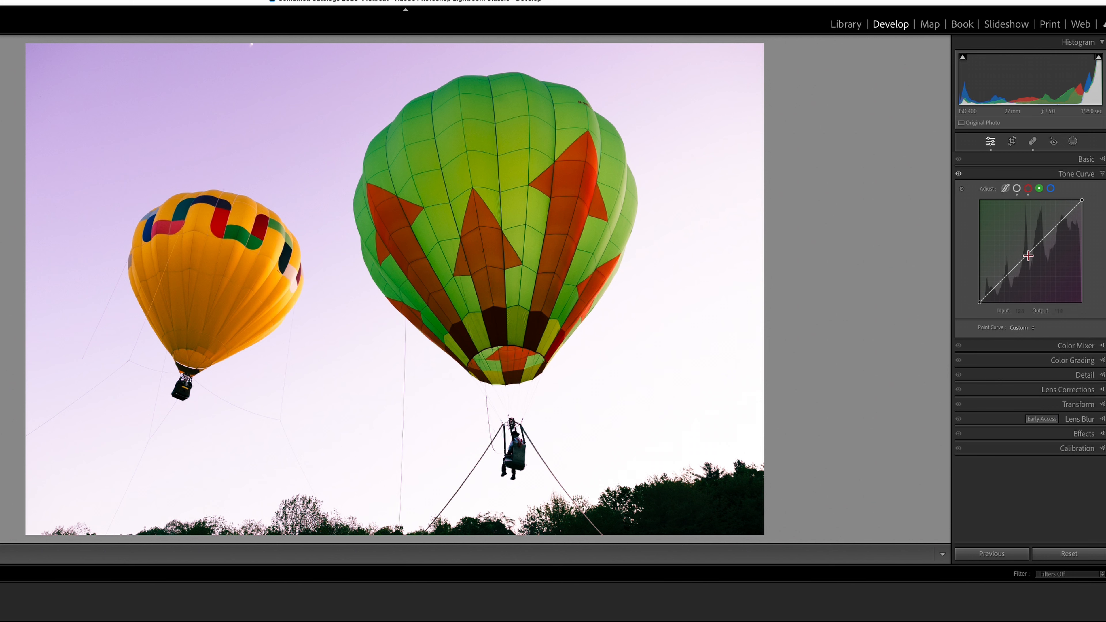
left_click_drag(1028, 255, 1006, 276)
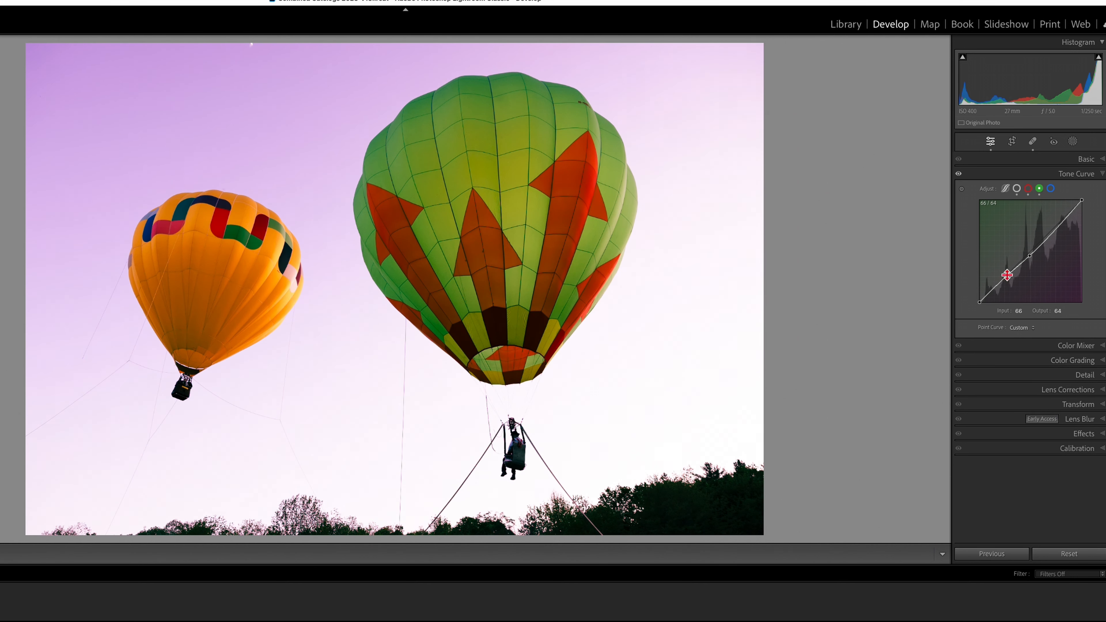
Drag an upper green-channel point down toward the midtones and switch to the blue channel.
left_click_drag(1059, 219, 1020, 240)
left_click(1051, 188)
Return to the RGB point curve and raise its black point for a faded look.
left_click(1016, 188)
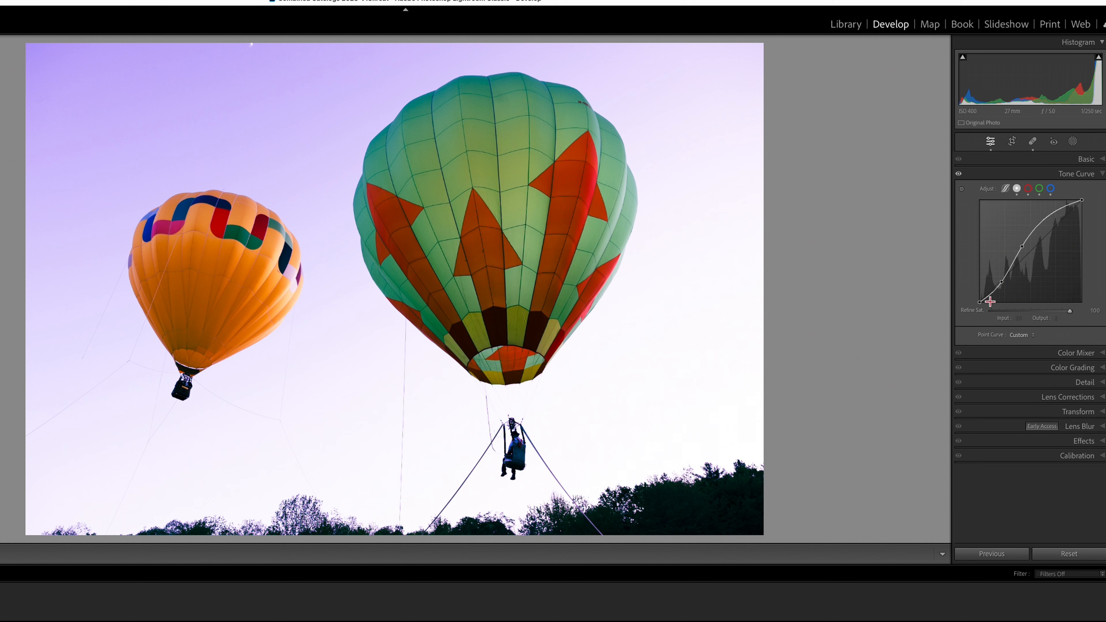
left_click_drag(979, 300, 976, 292)
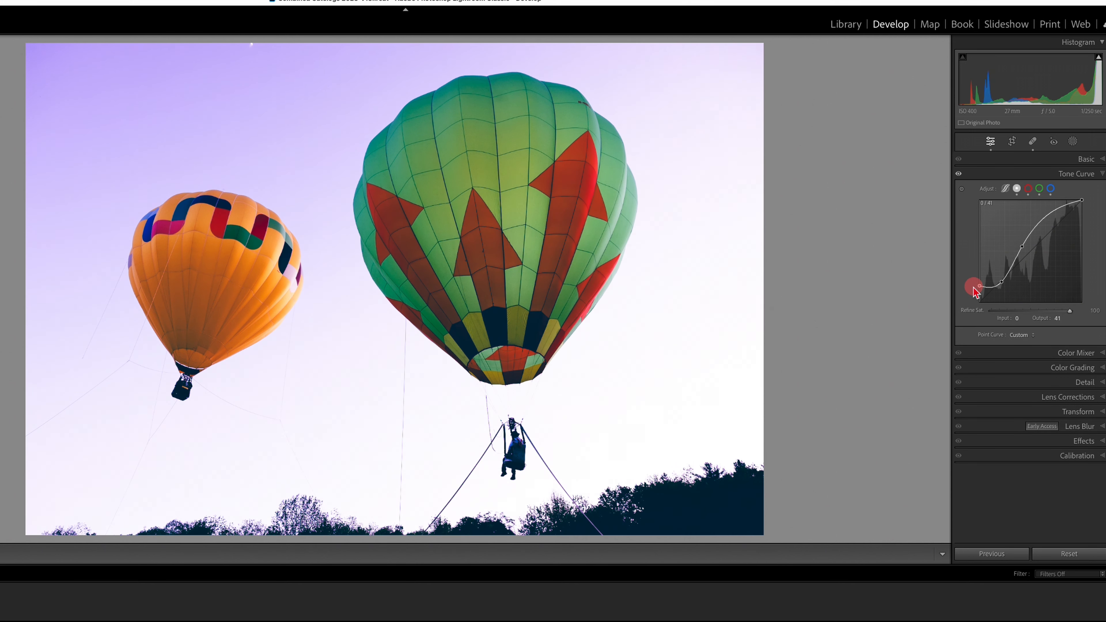